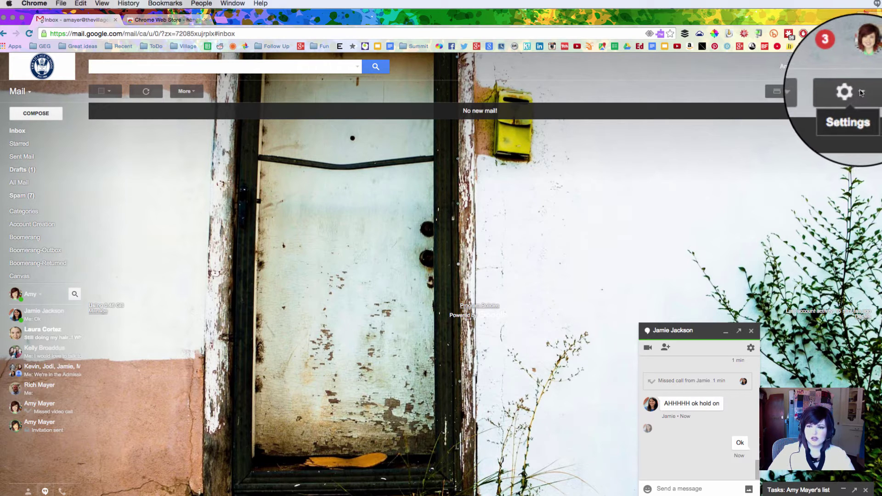
# Enable the Right-side chat lab, found by searching Labs for 'right', and save the change
pyautogui.click(861, 93)
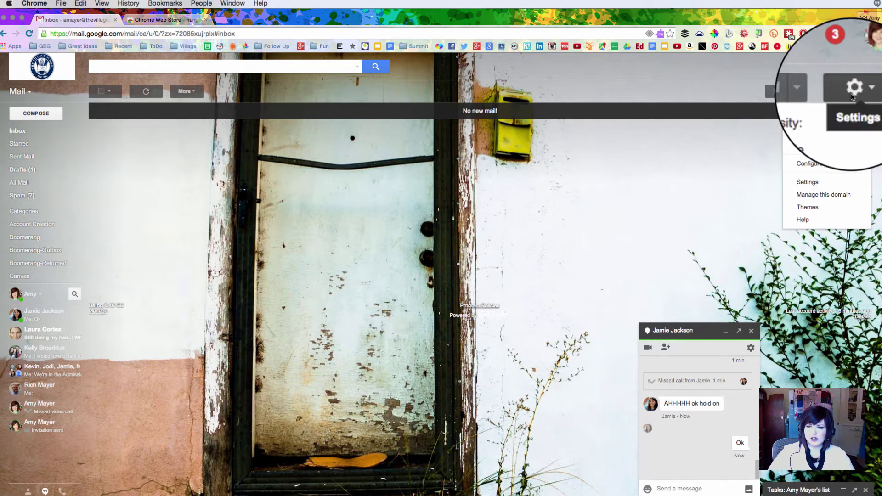
pyautogui.click(807, 182)
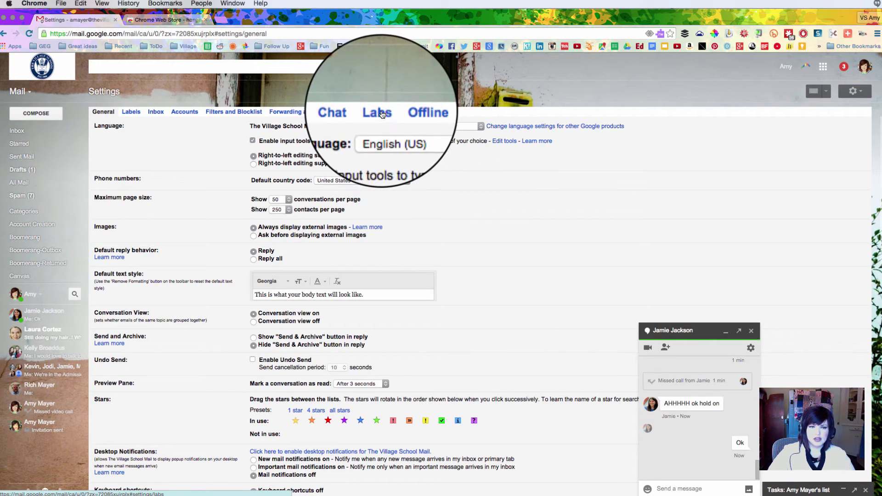
pyautogui.click(381, 112)
pyautogui.click(176, 193)
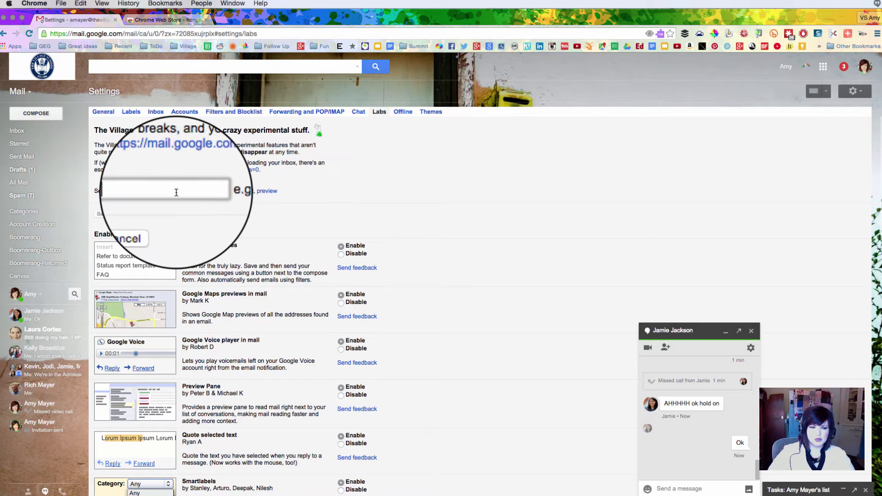
pyautogui.write('right')
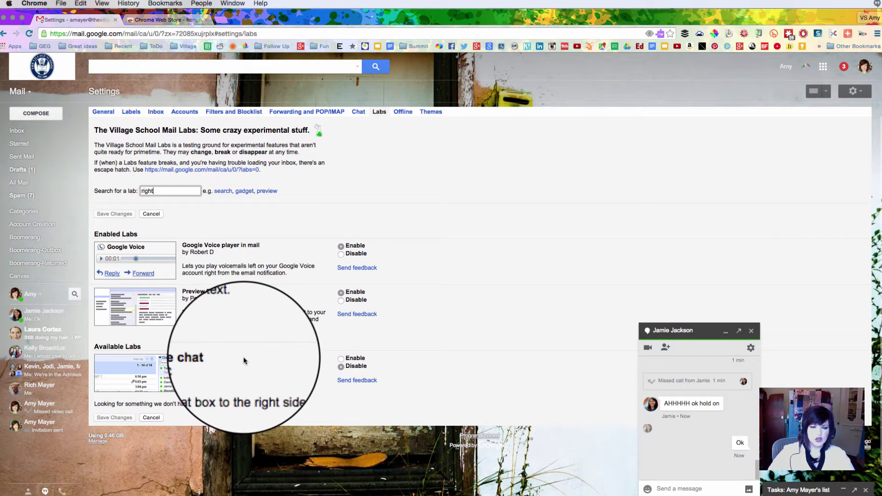
pyautogui.click(341, 358)
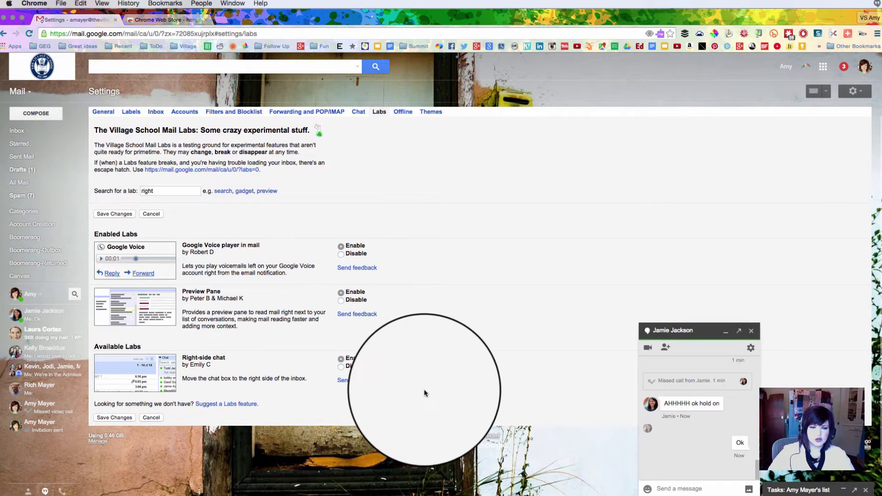
pyautogui.click(111, 418)
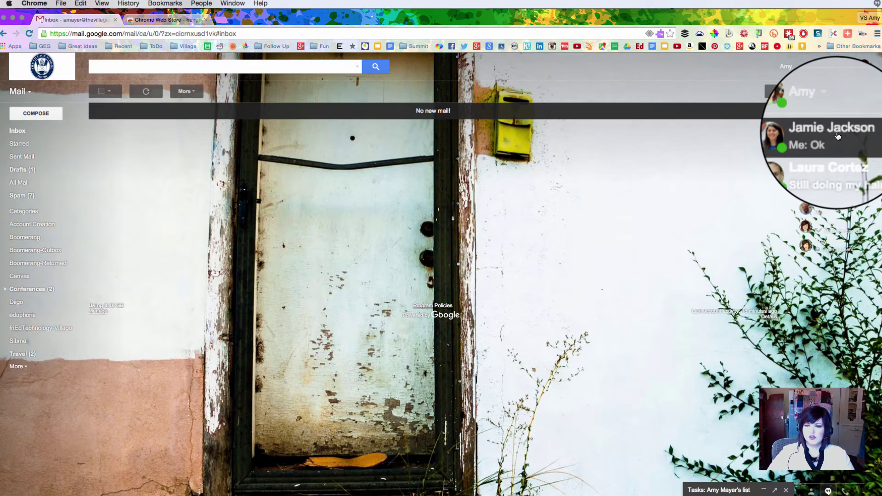
# Open a chat window with the first contact in the right-side chat list
pyautogui.click(842, 137)
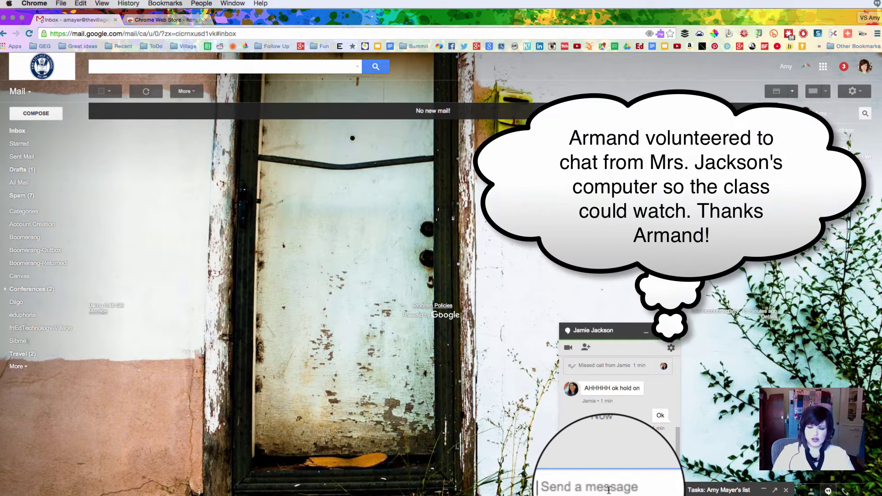
pyautogui.click(866, 115)
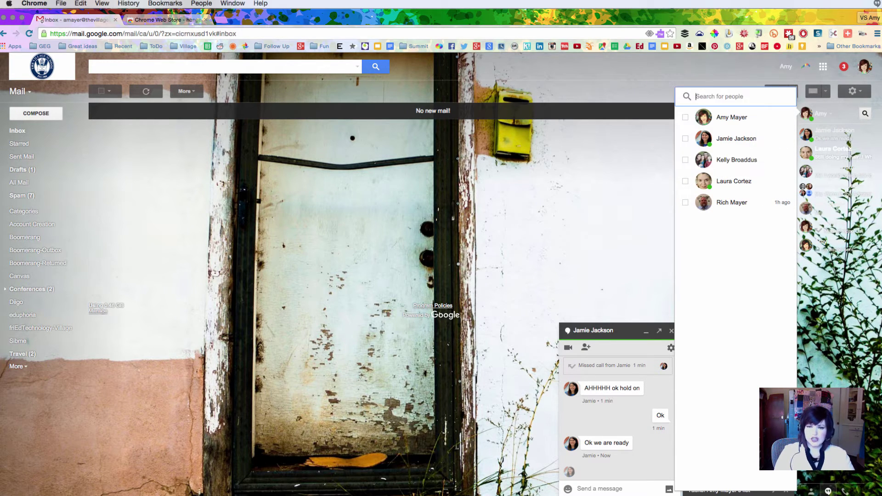
pyautogui.write('jamie')
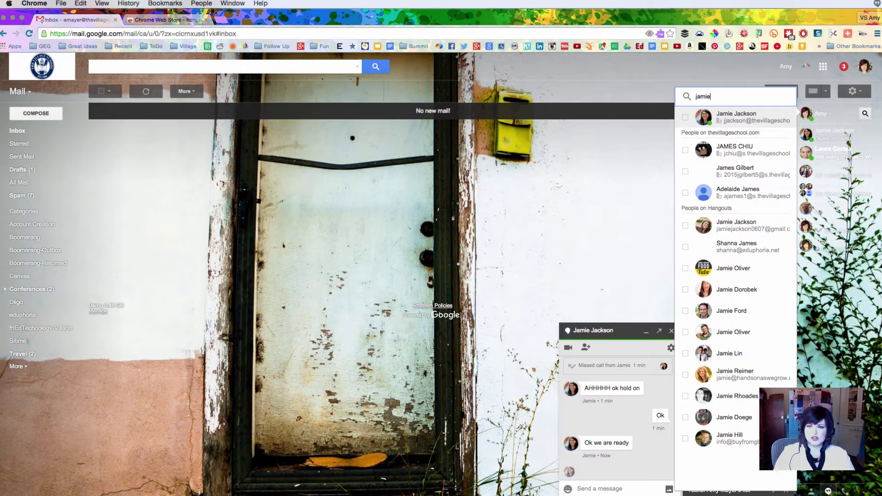
pyautogui.click(734, 121)
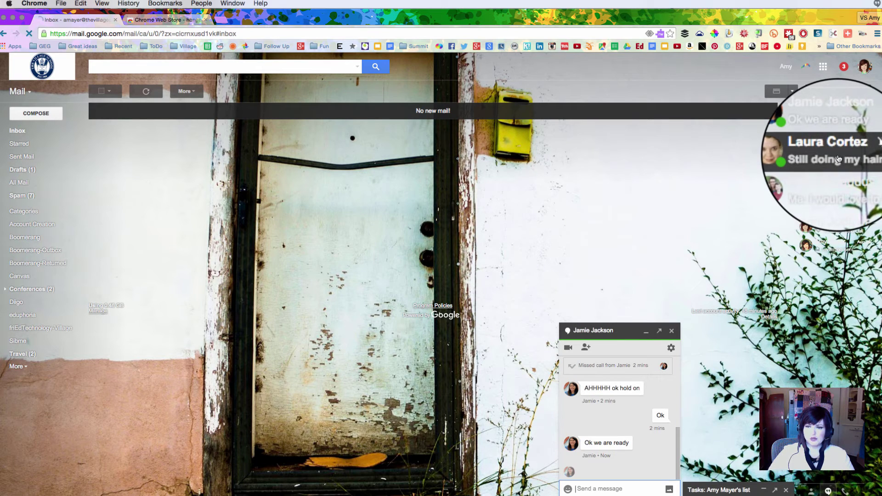
pyautogui.moveTo(832, 173)
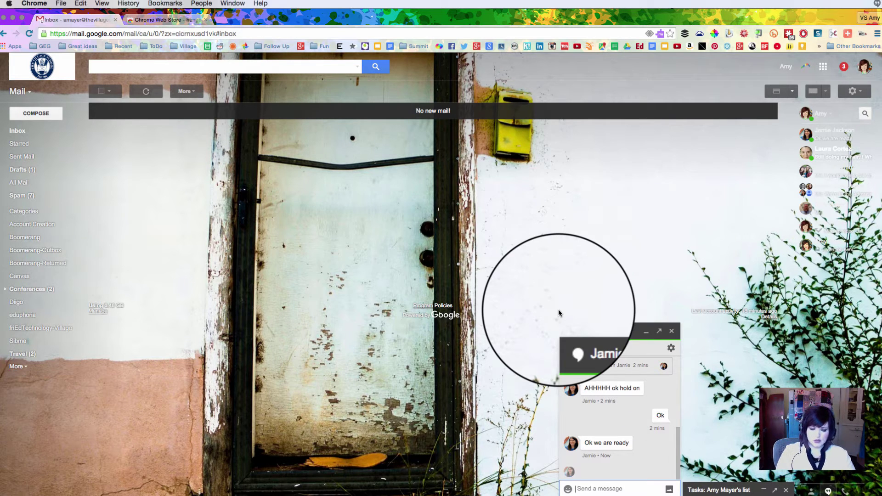
# Send a chat greeting that addresses the contact by name and asks how they are doing today
pyautogui.write('Hi Armand, how are yo')
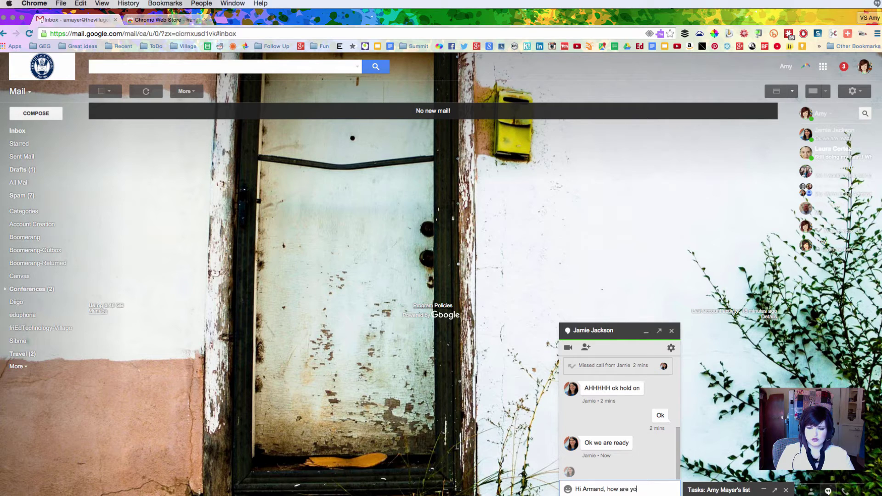
pyautogui.write('u doing today?')
pyautogui.press('Return')
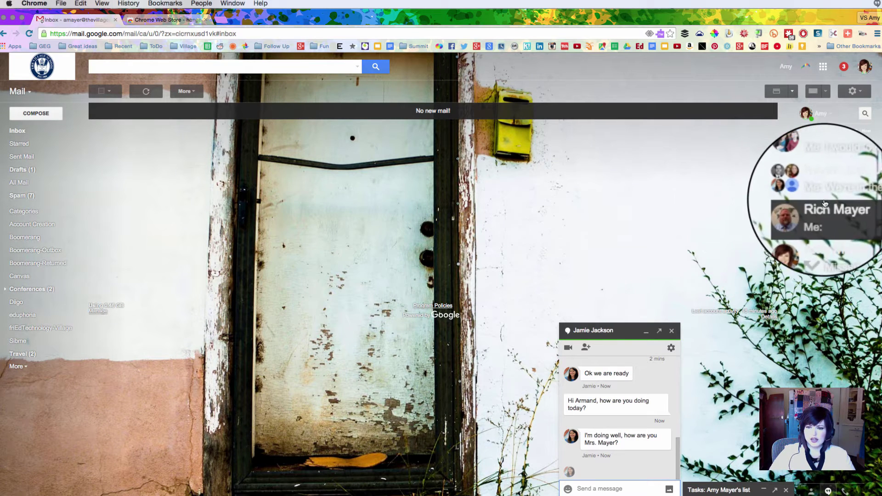
pyautogui.moveTo(814, 213)
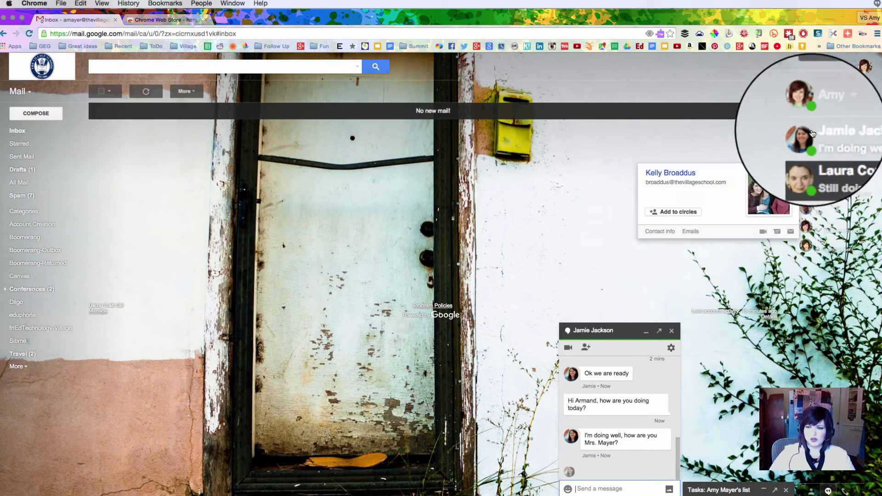
pyautogui.moveTo(815, 141)
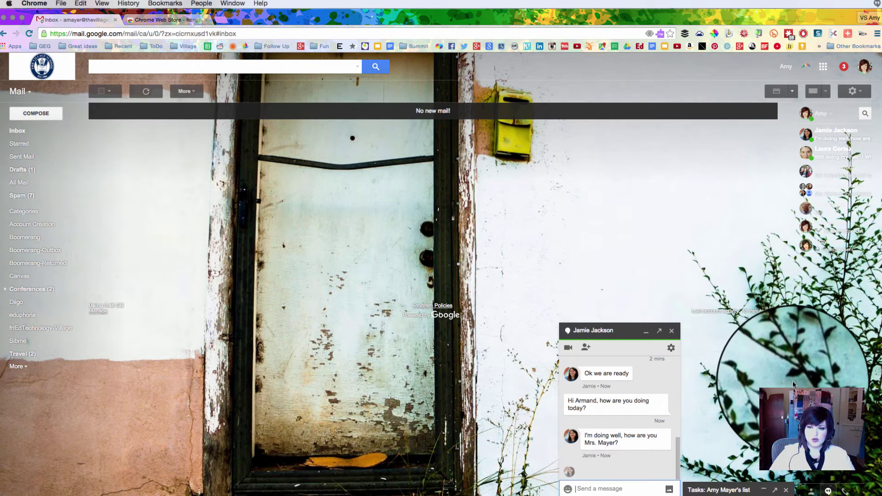
# Reply 'Fine, thanks' and ask whether the contact uses Hangouts like this in school
pyautogui.click(627, 480)
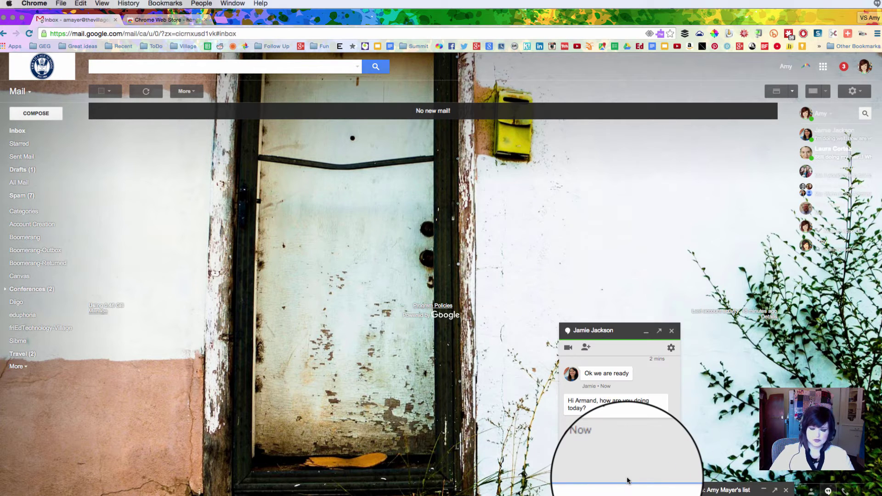
pyautogui.write('Fine, thanks Armand')
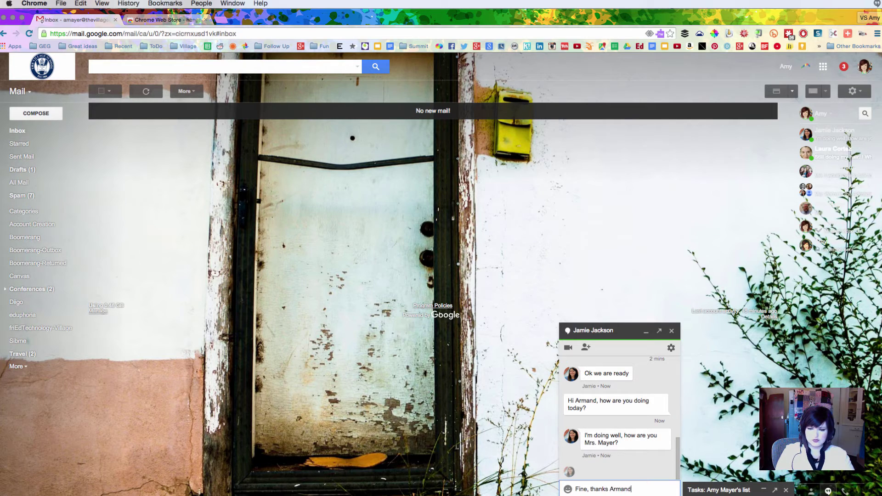
pyautogui.write('. Do you use Hangouts like this in school?')
pyautogui.press('Return')
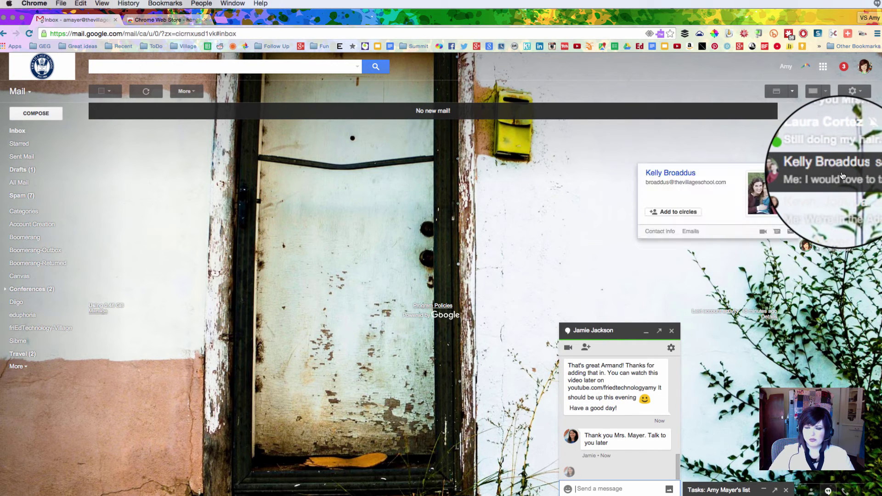
# Open a second contact's chat, then close both chat windows and bring up Search for people
pyautogui.click(843, 176)
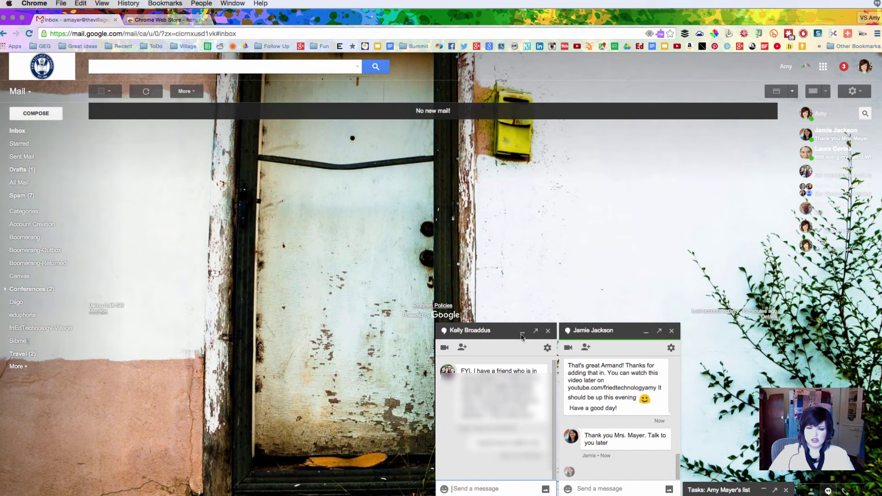
pyautogui.click(548, 330)
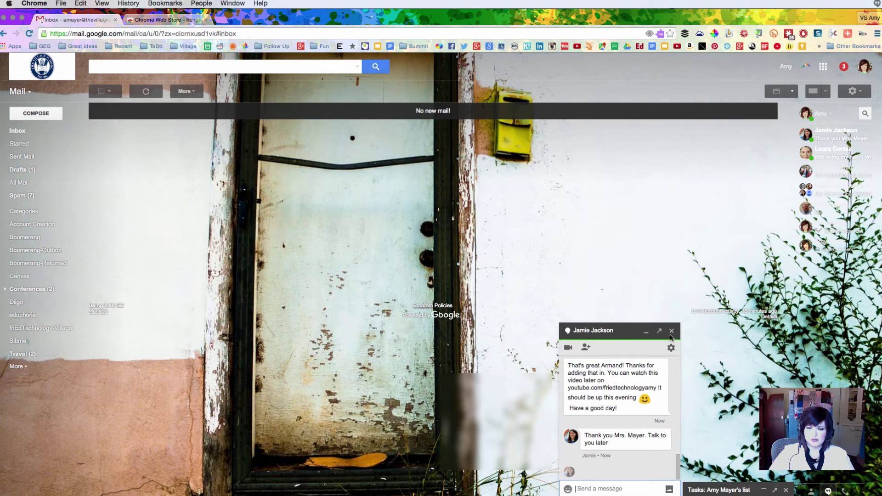
pyautogui.click(671, 331)
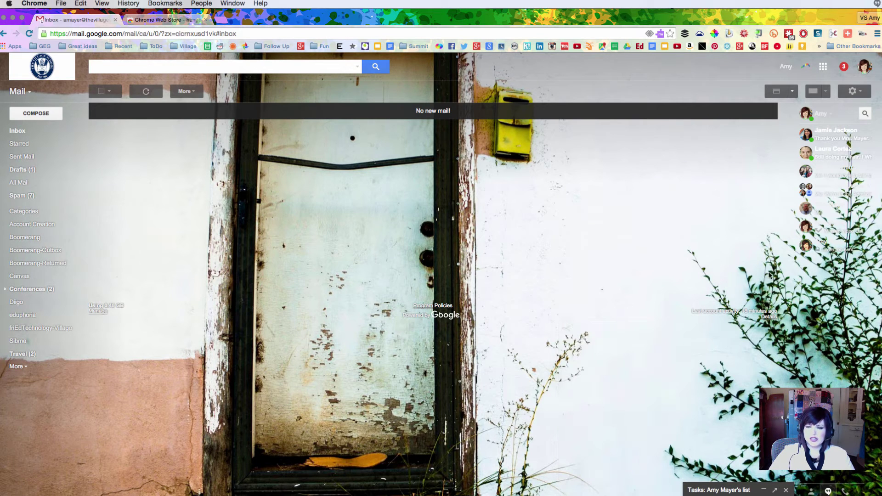
pyautogui.click(865, 113)
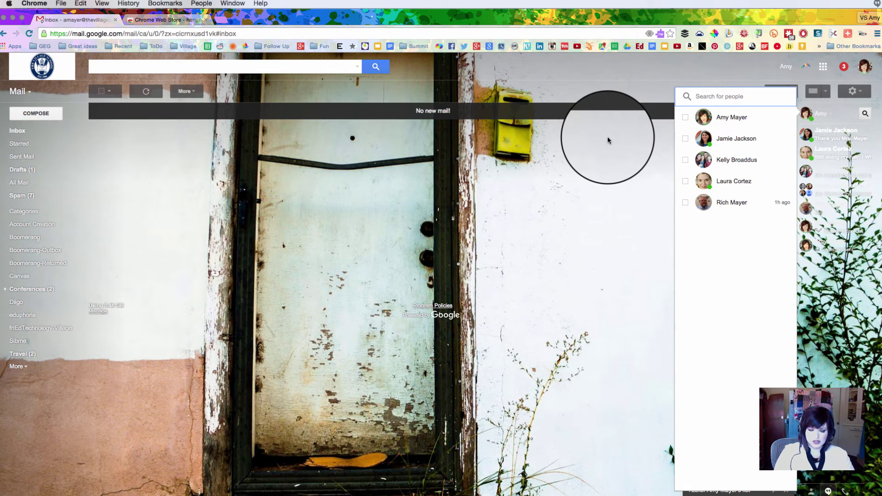
# Search for the school colleague by first name and start an empty chat with her
pyautogui.write('Barbar')
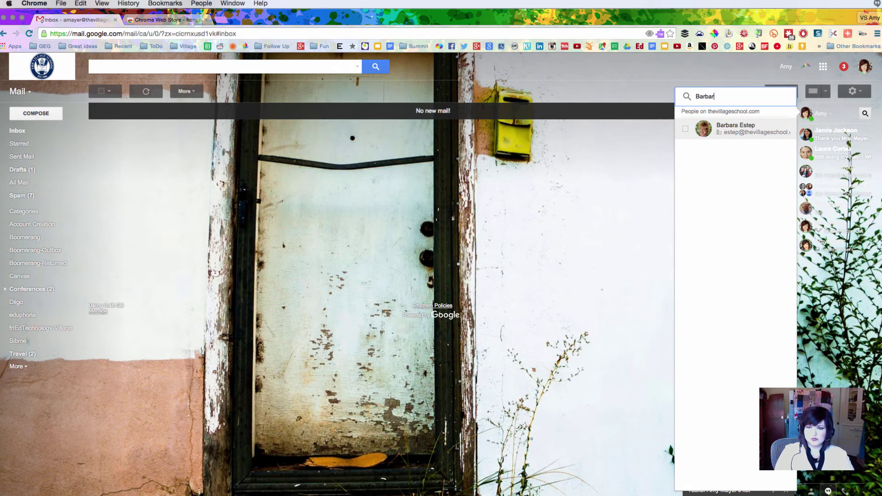
pyautogui.write('a')
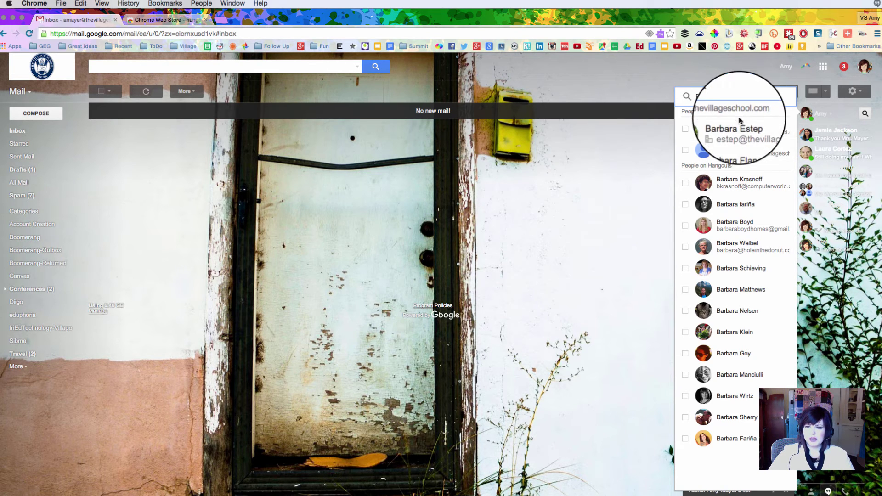
pyautogui.moveTo(742, 128)
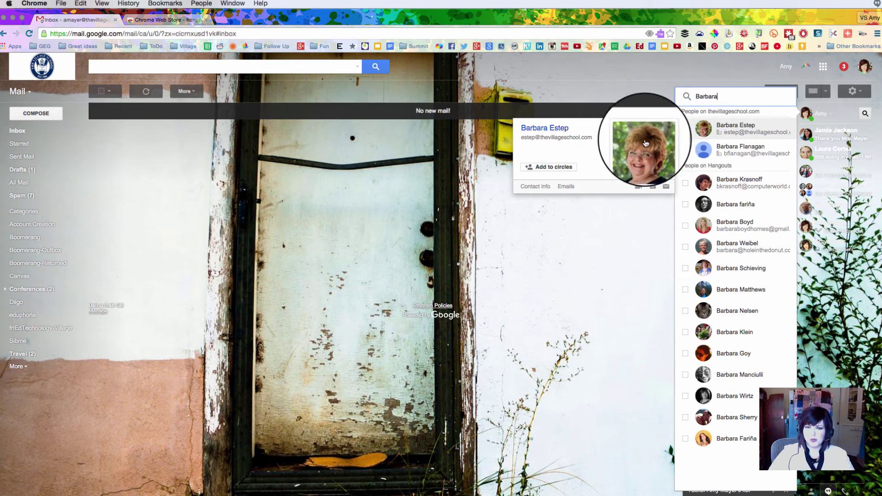
pyautogui.click(653, 189)
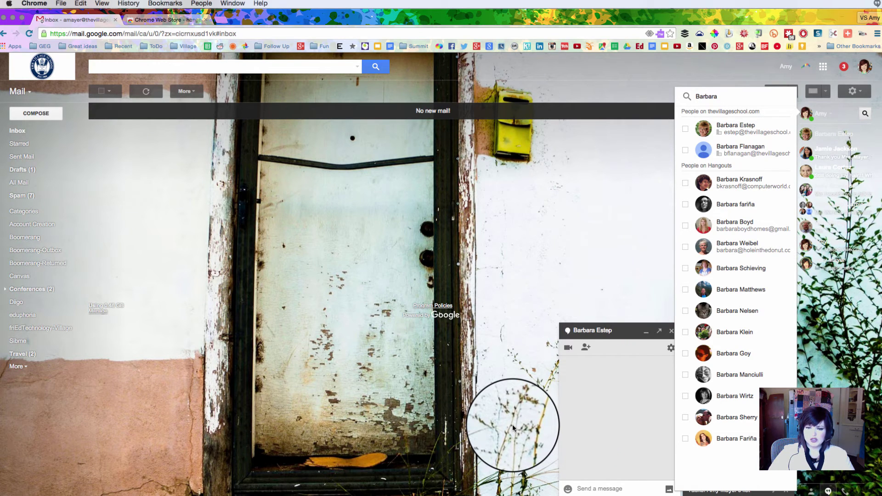
pyautogui.click(524, 441)
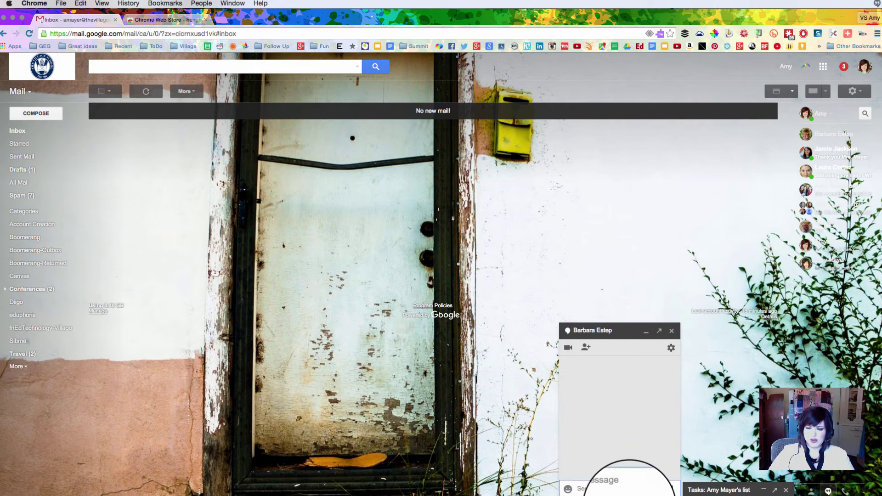
pyautogui.click(633, 486)
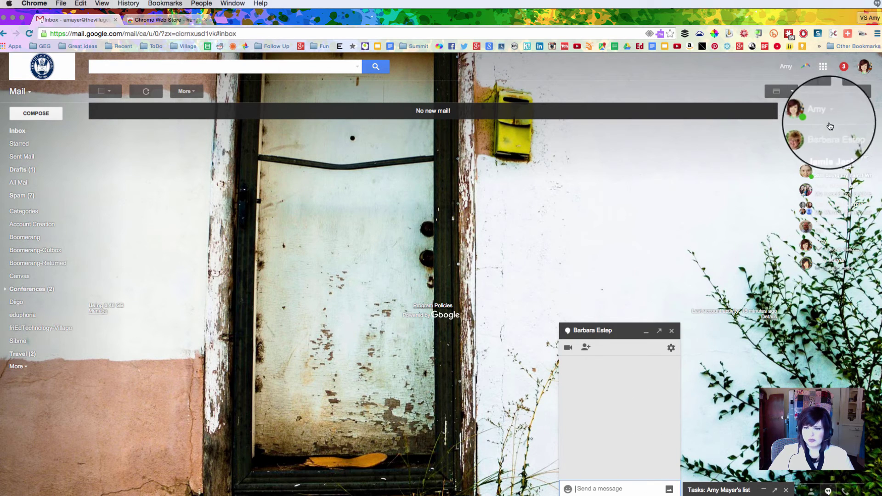
pyautogui.moveTo(826, 140)
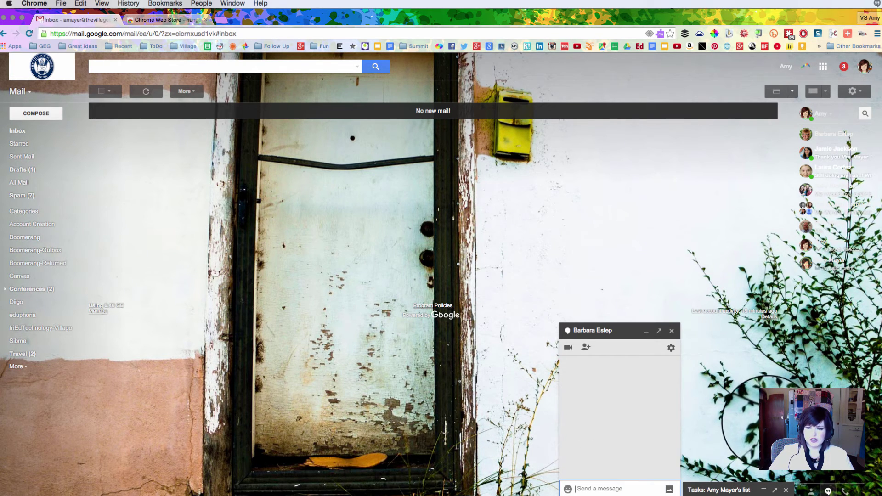
# Close the empty chat, collapse the Tasks list, and reopen the earlier contact's conversation
pyautogui.click(671, 331)
pyautogui.click(786, 491)
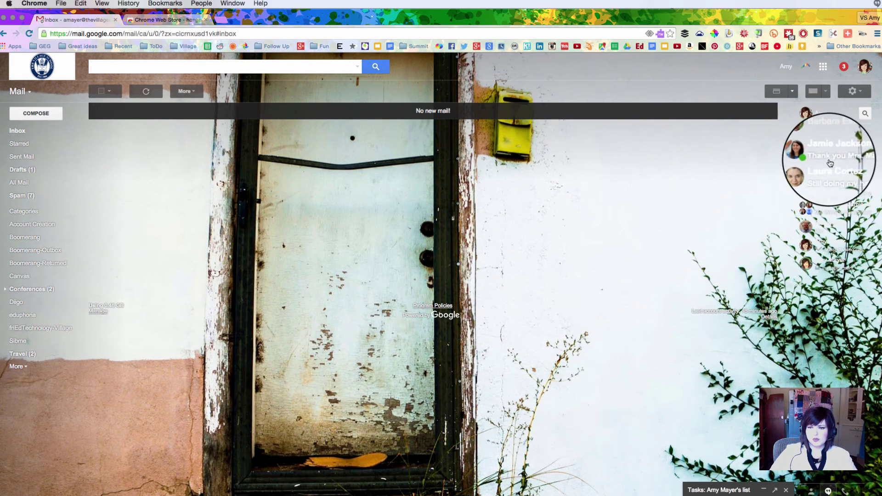
pyautogui.moveTo(834, 159)
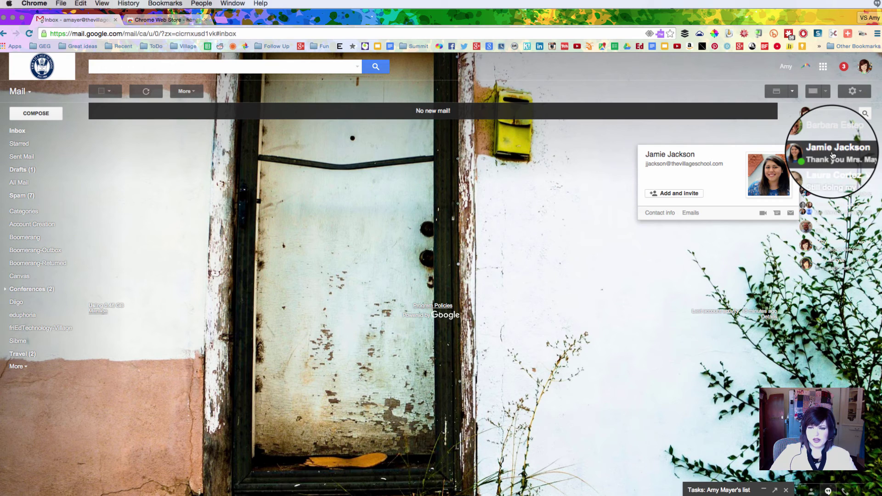
pyautogui.click(833, 155)
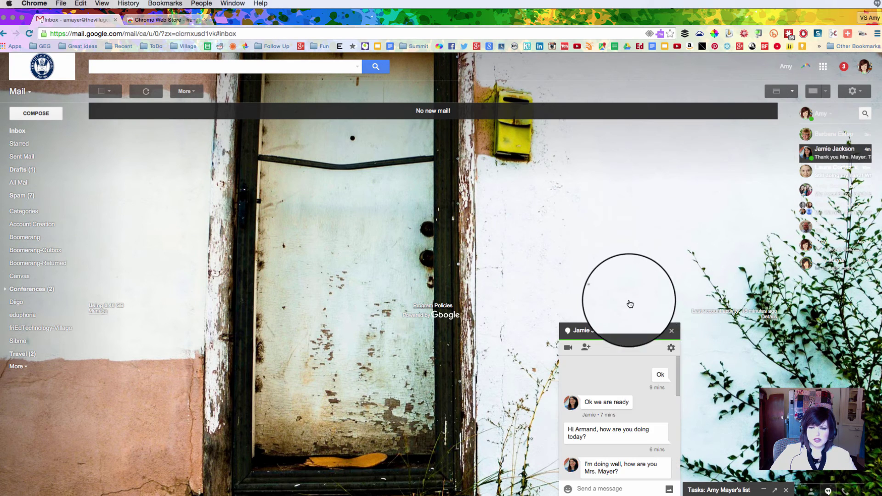